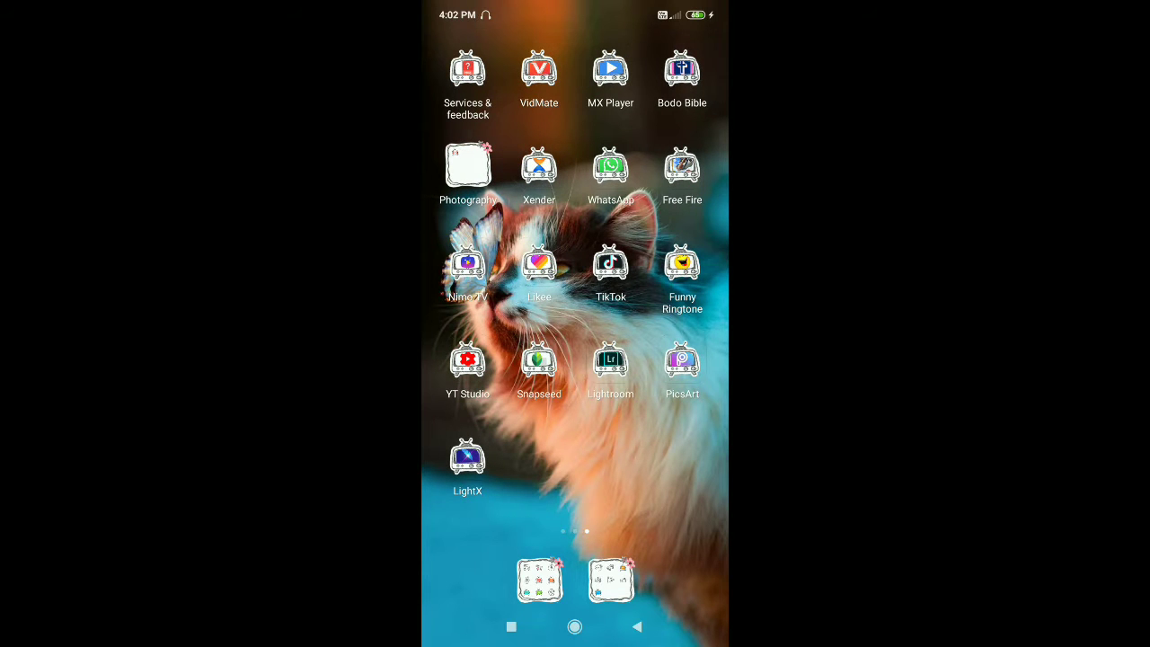
Step: Launch the Lightroom app from its home screen icon
click(610, 361)
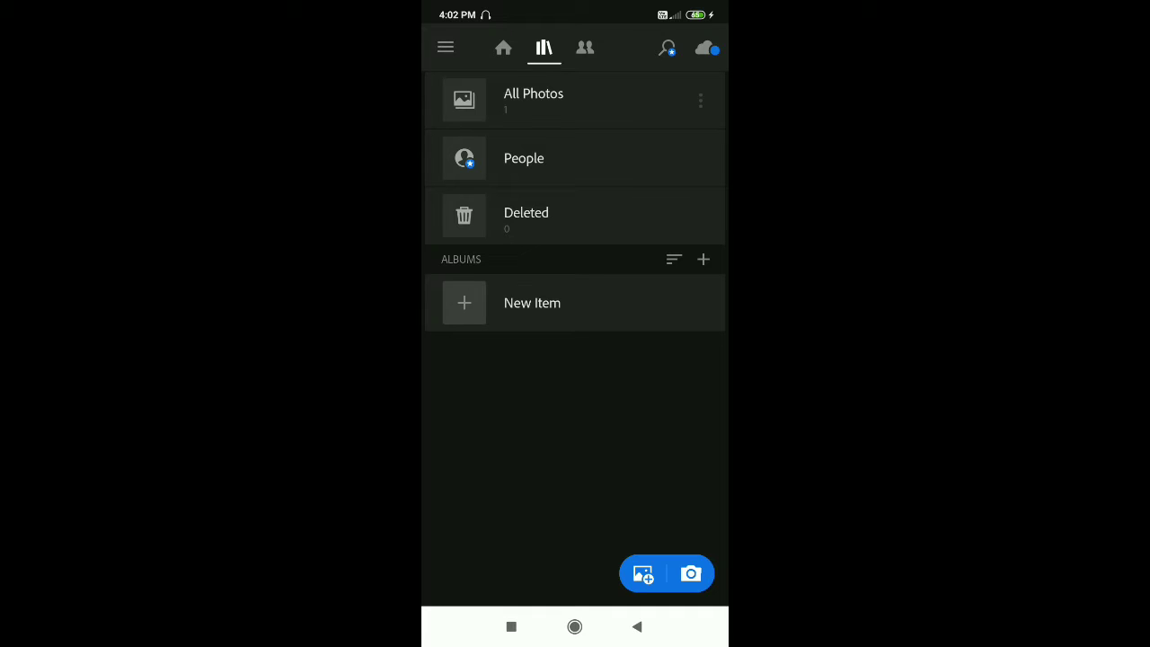
Step: Open the walking-man photo from All Photos and confirm a Vintage profile
click(533, 99)
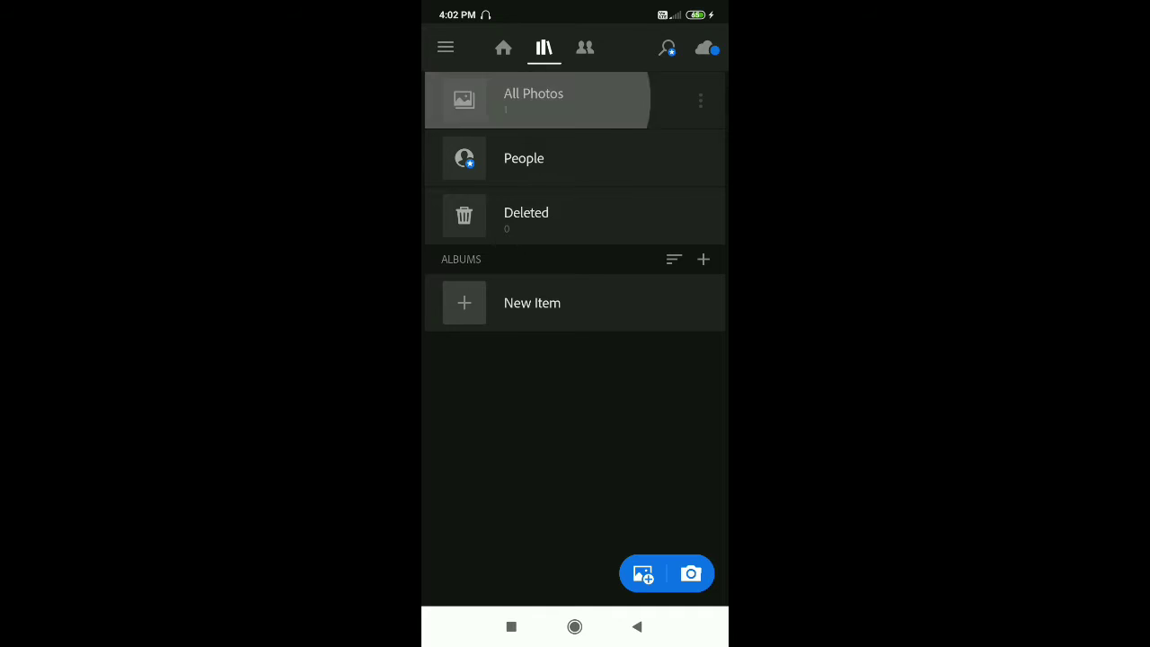
click(451, 162)
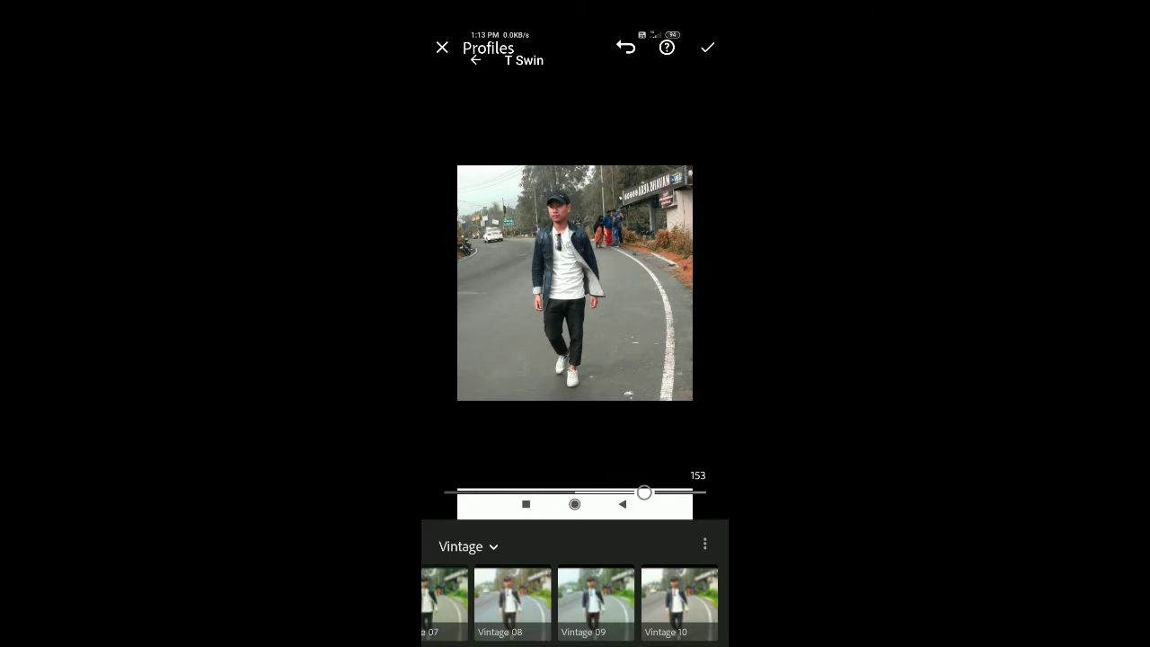
click(707, 48)
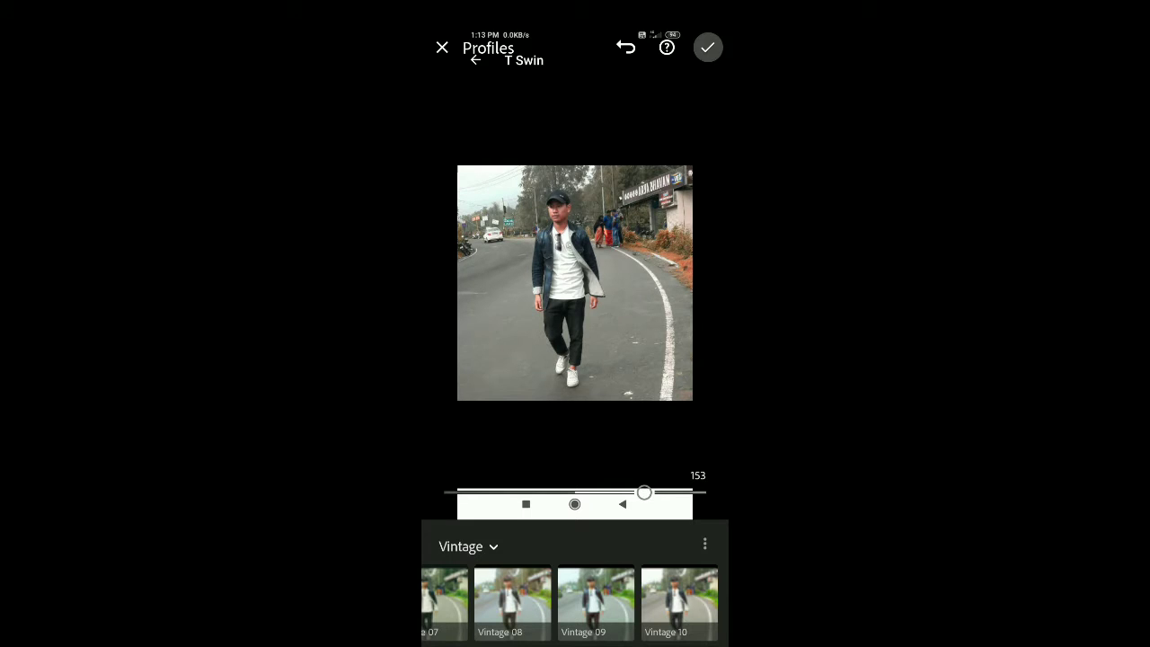
scroll(575, 622, right, 3)
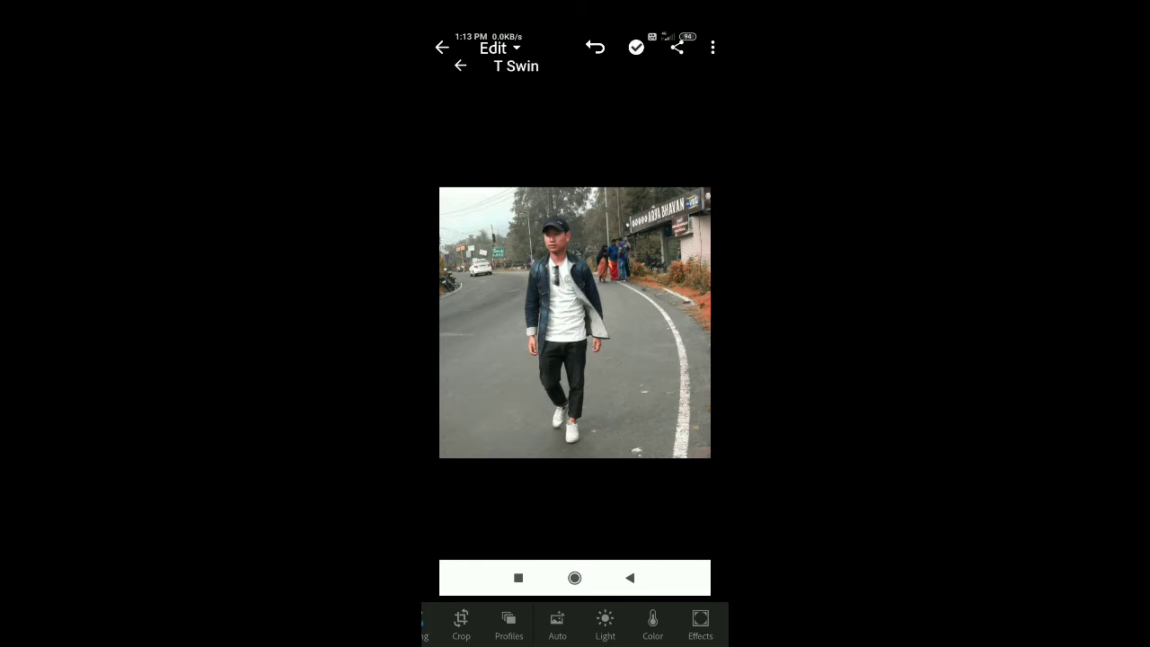
Step: Bring up Lightroom's Light adjustment panel for the photo
click(604, 623)
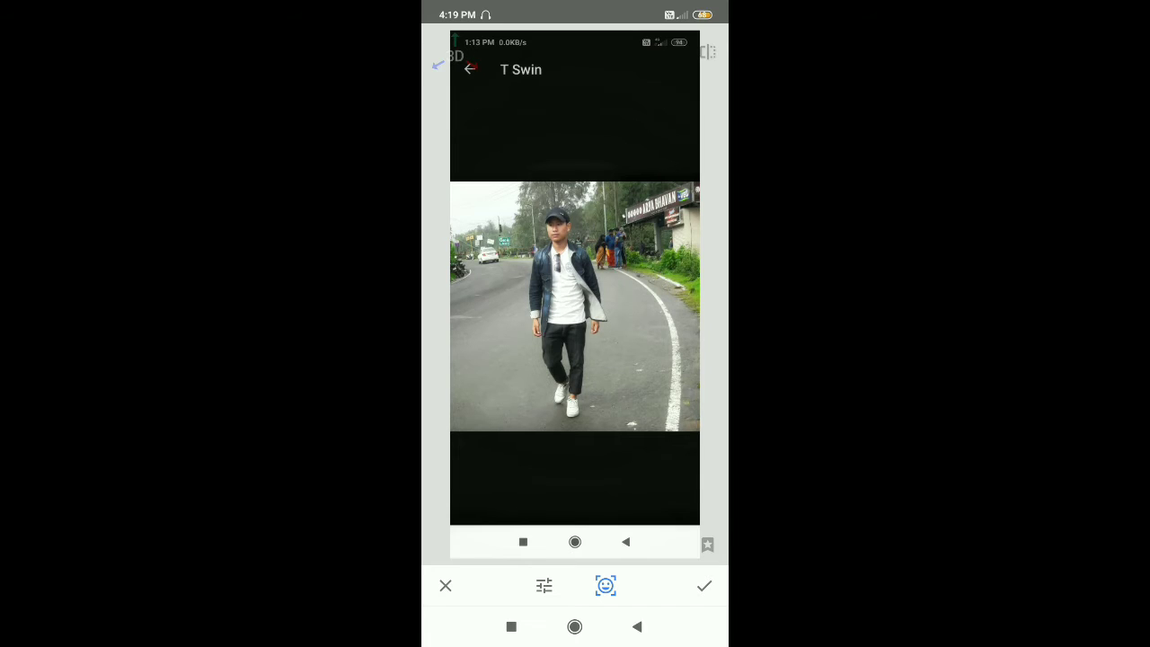
Step: Apply the +56 pupil-size face edit and bring up Snapseed's tools list
click(543, 586)
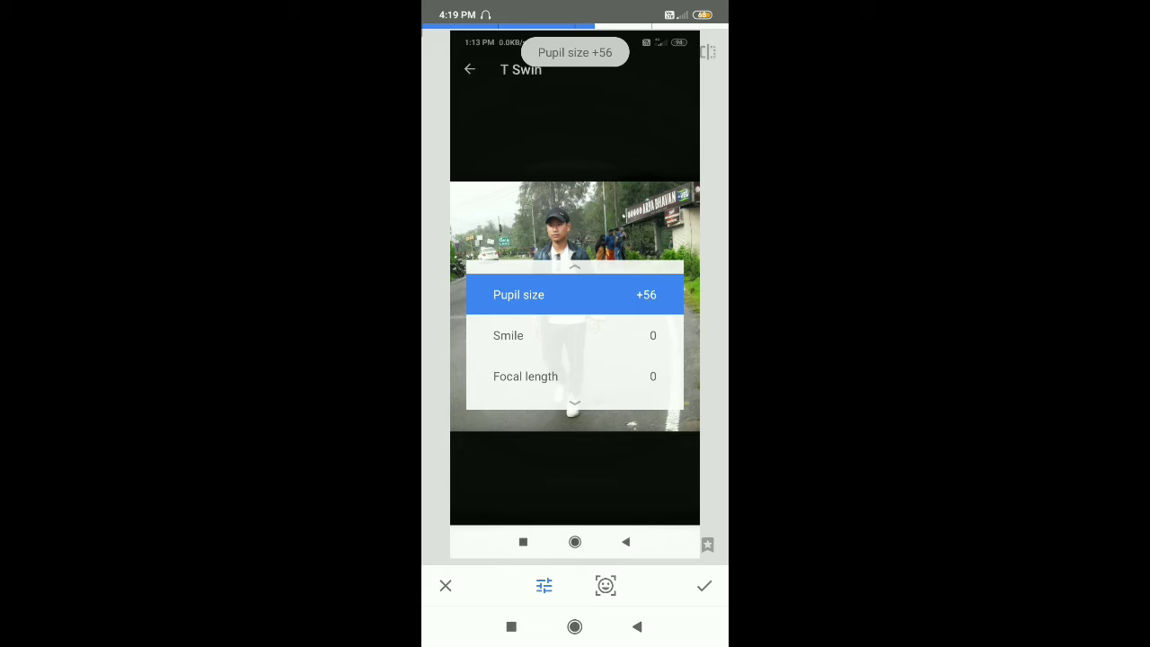
click(574, 360)
click(704, 586)
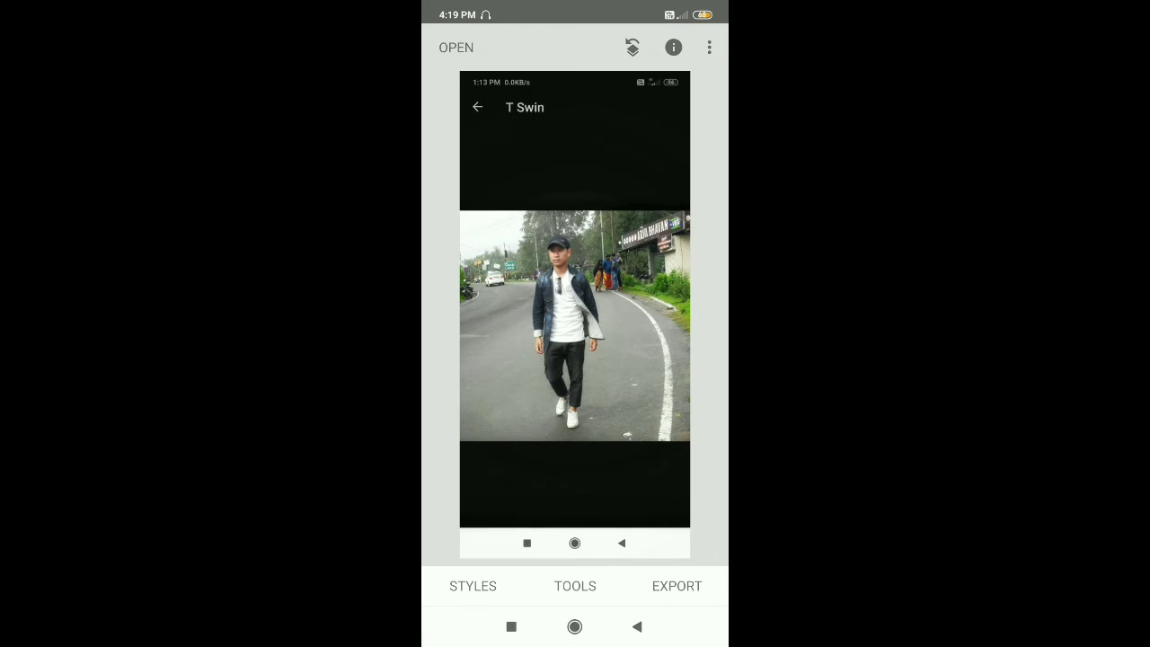
click(575, 586)
click(613, 310)
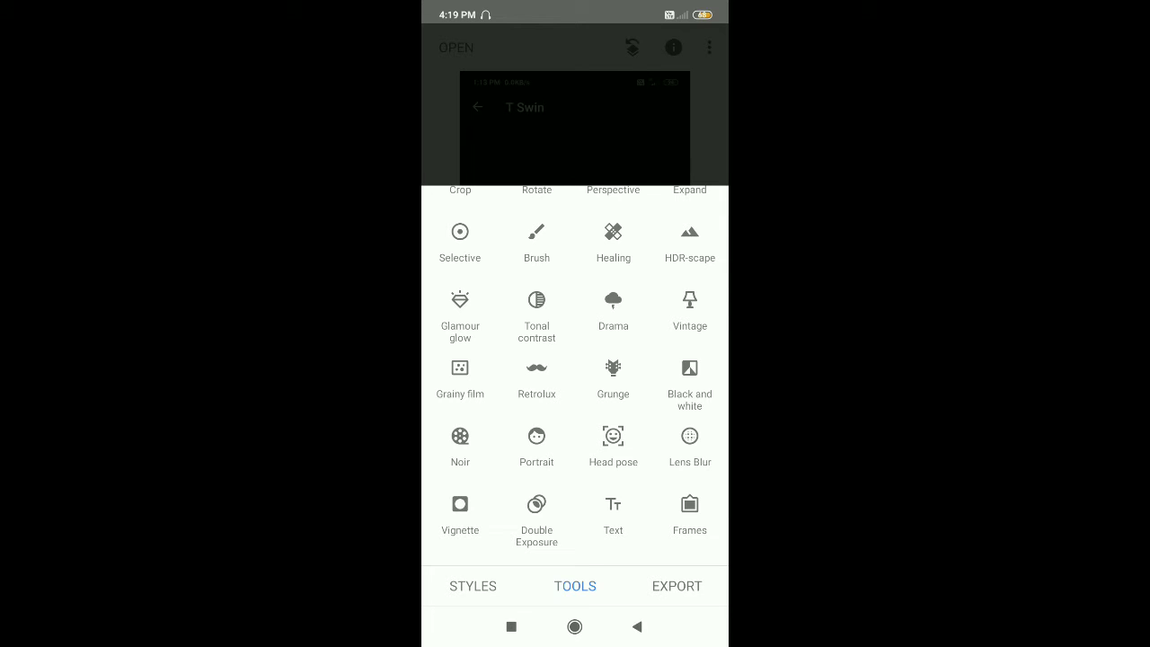
scroll(575, 360, up, 2)
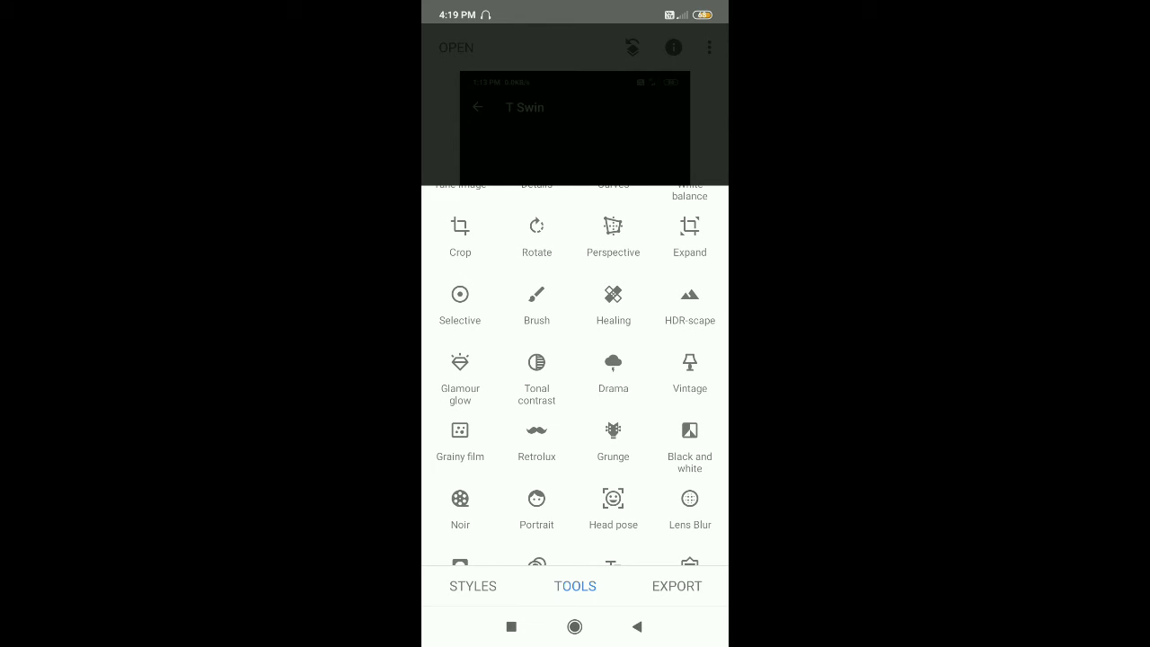
Step: Apply People-style HDR-scape at +50, then exit Snapseed to the home screen
click(691, 306)
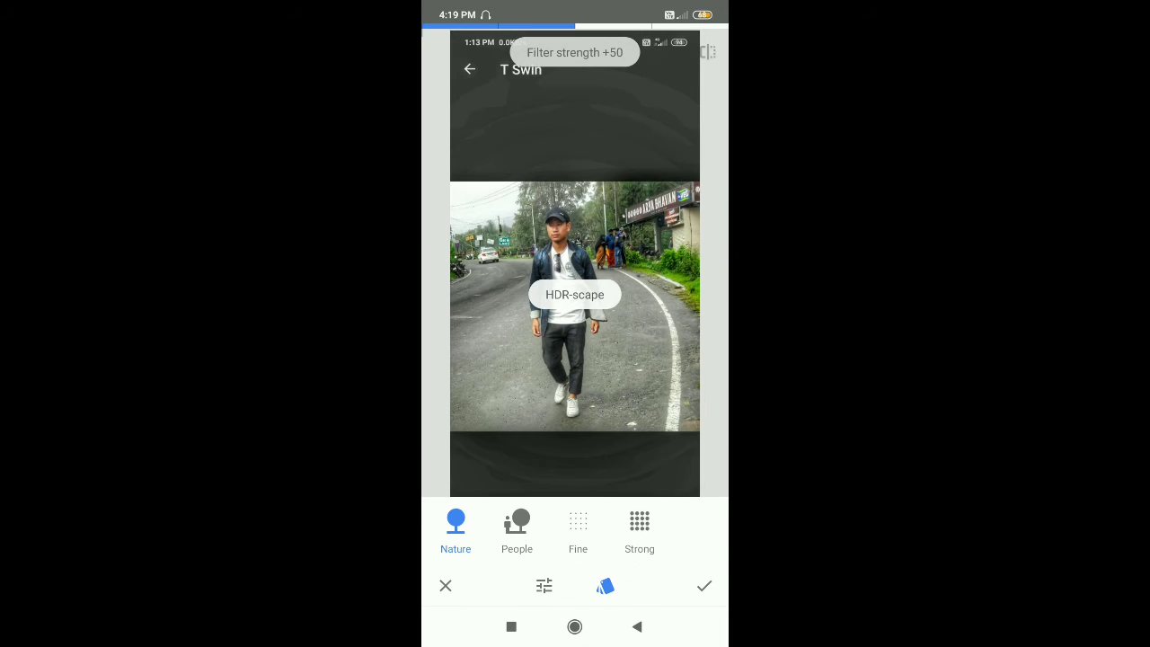
click(517, 528)
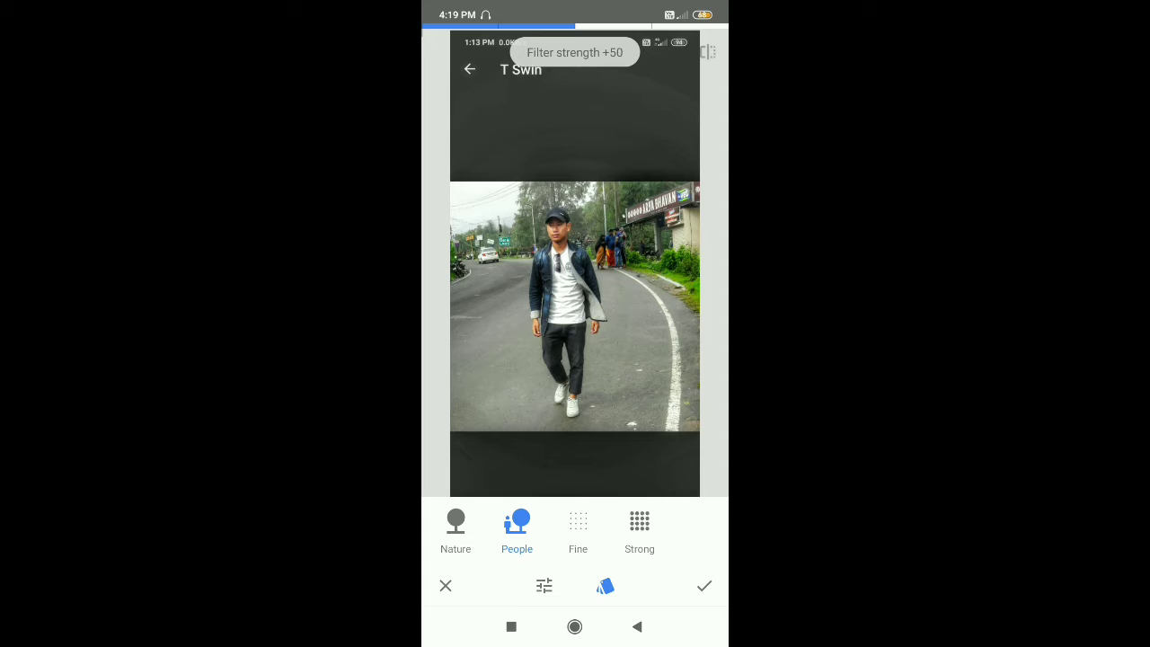
click(578, 528)
click(638, 528)
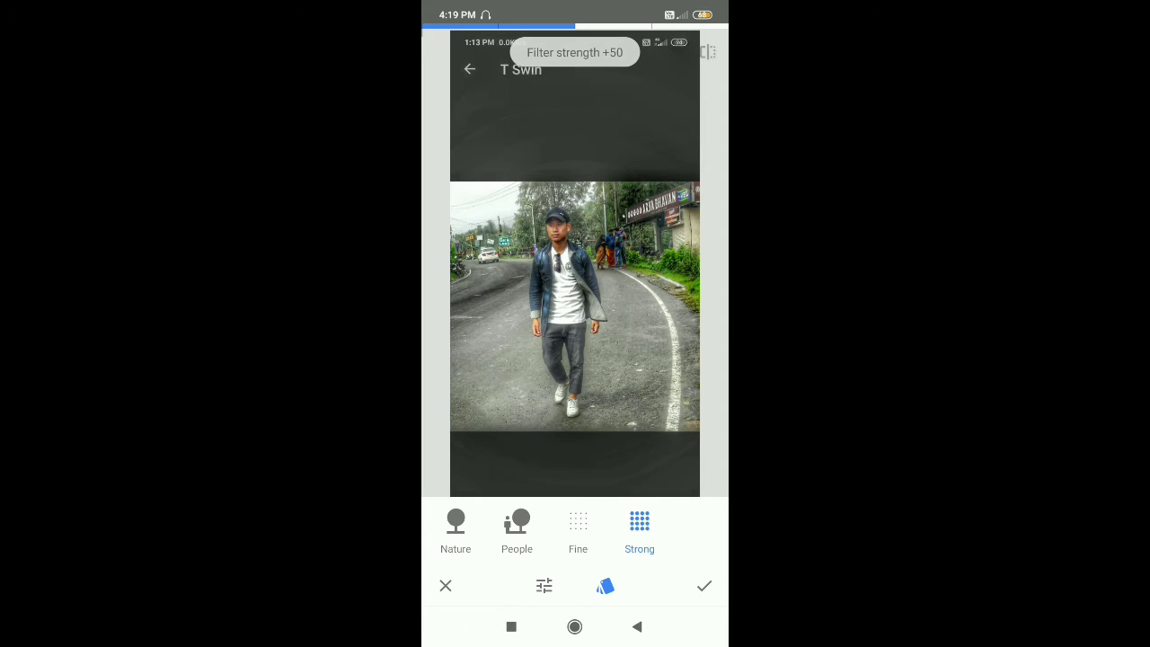
click(455, 528)
click(517, 528)
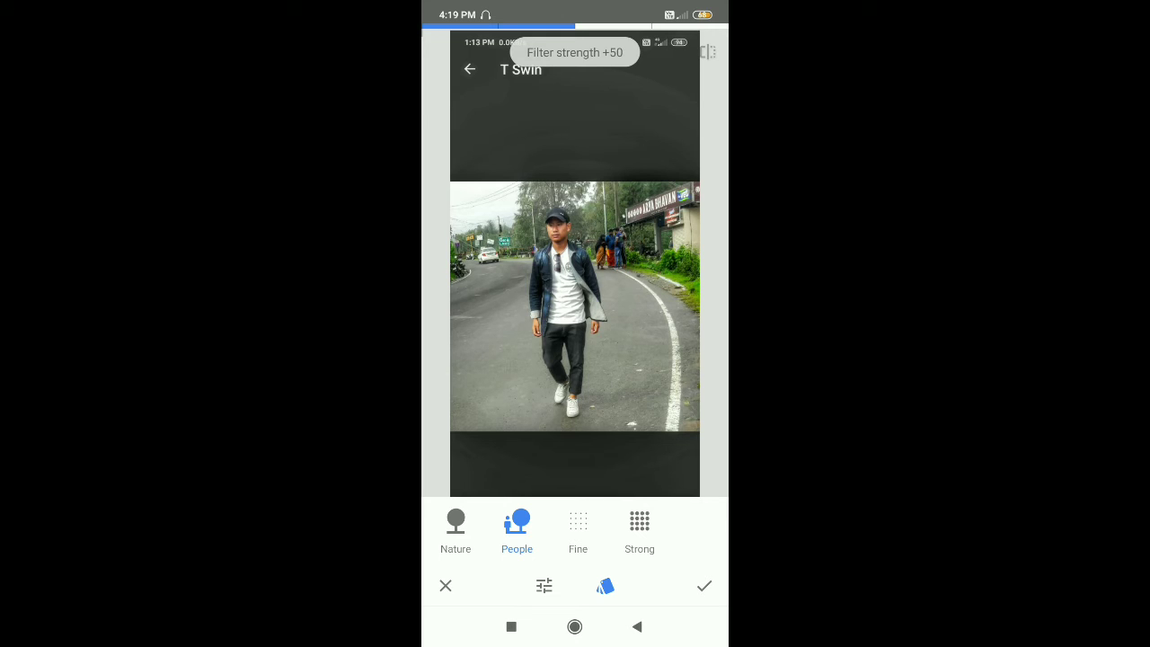
click(704, 586)
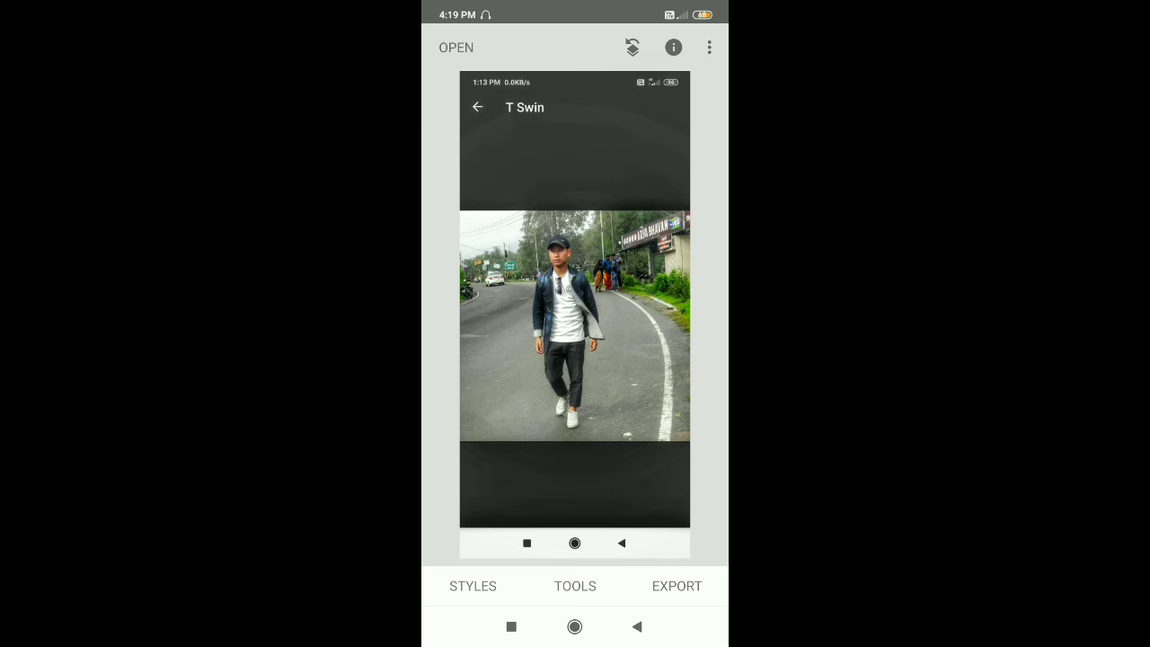
click(637, 627)
Step: Browse PicsArt's Start Editing sections and open the 01:27 cat wallpaper video
drag(485, 269, 629, 270)
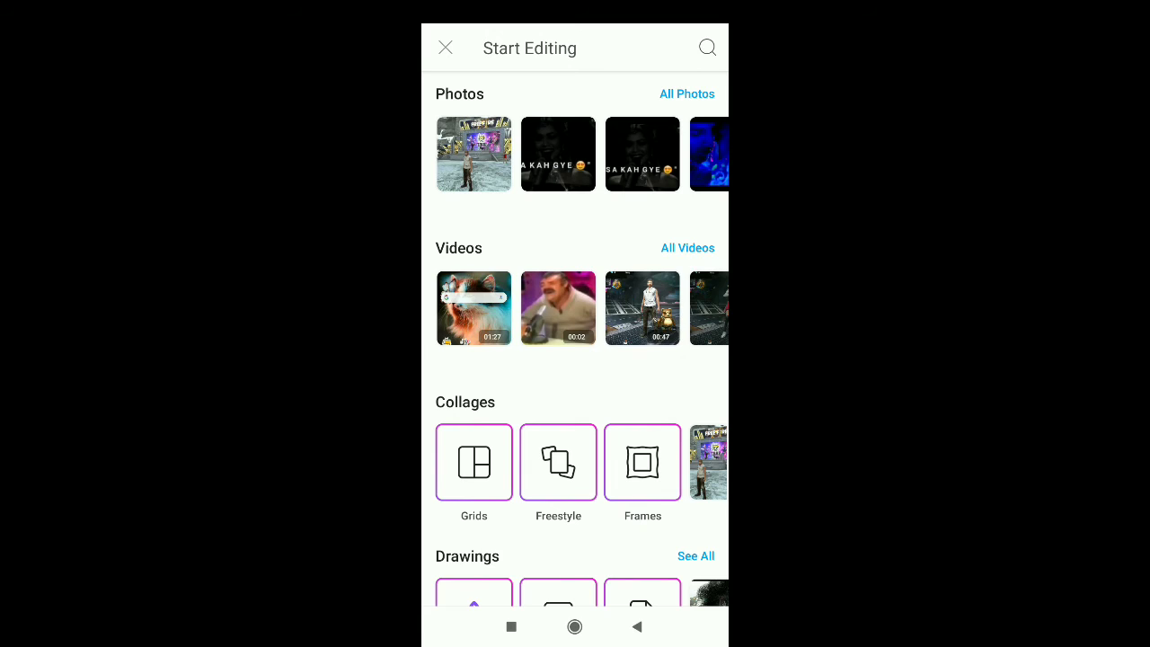
drag(643, 308, 557, 308)
drag(683, 155, 467, 154)
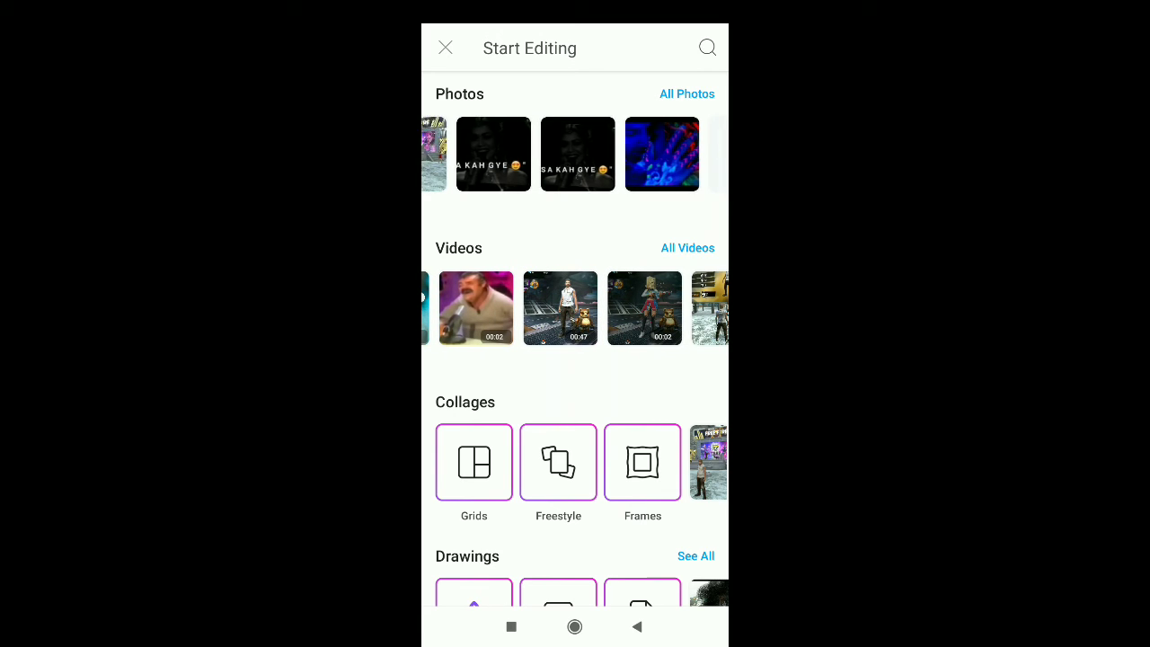
drag(682, 154, 494, 155)
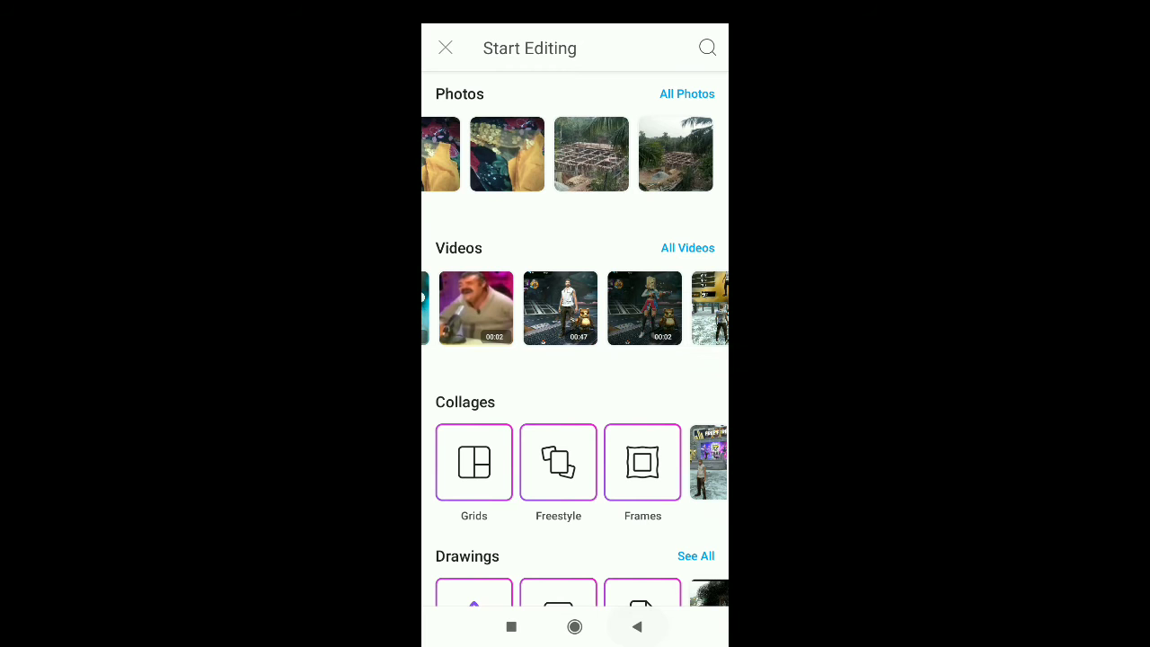
scroll(575, 359, down, 4)
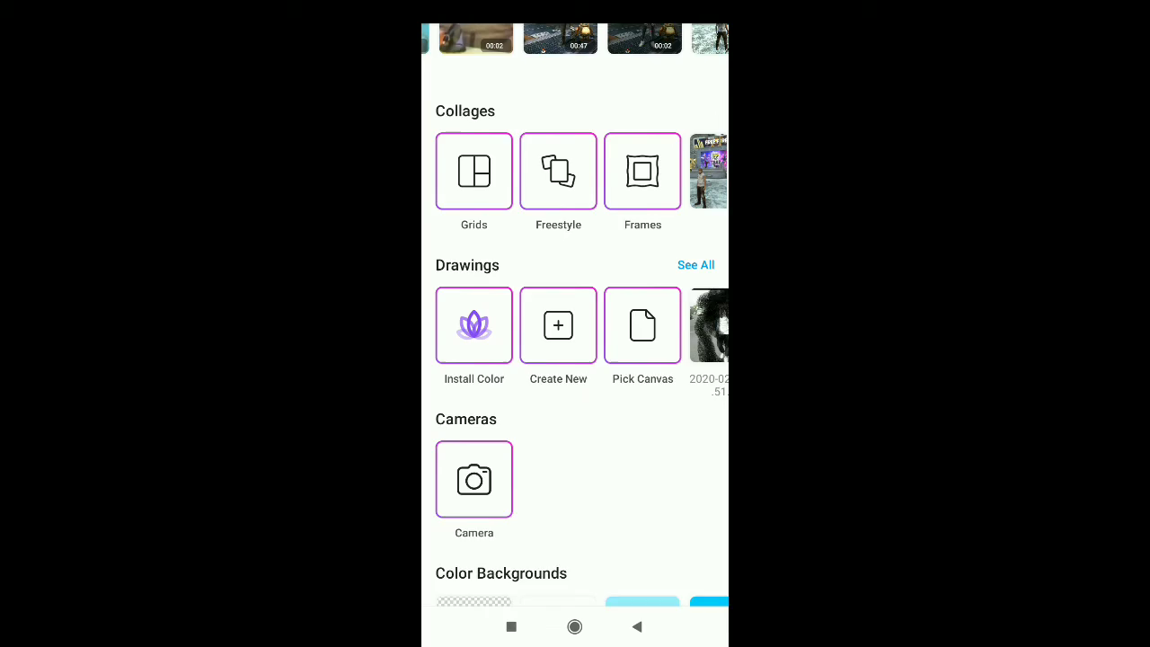
scroll(575, 360, up, 1)
drag(665, 478, 615, 479)
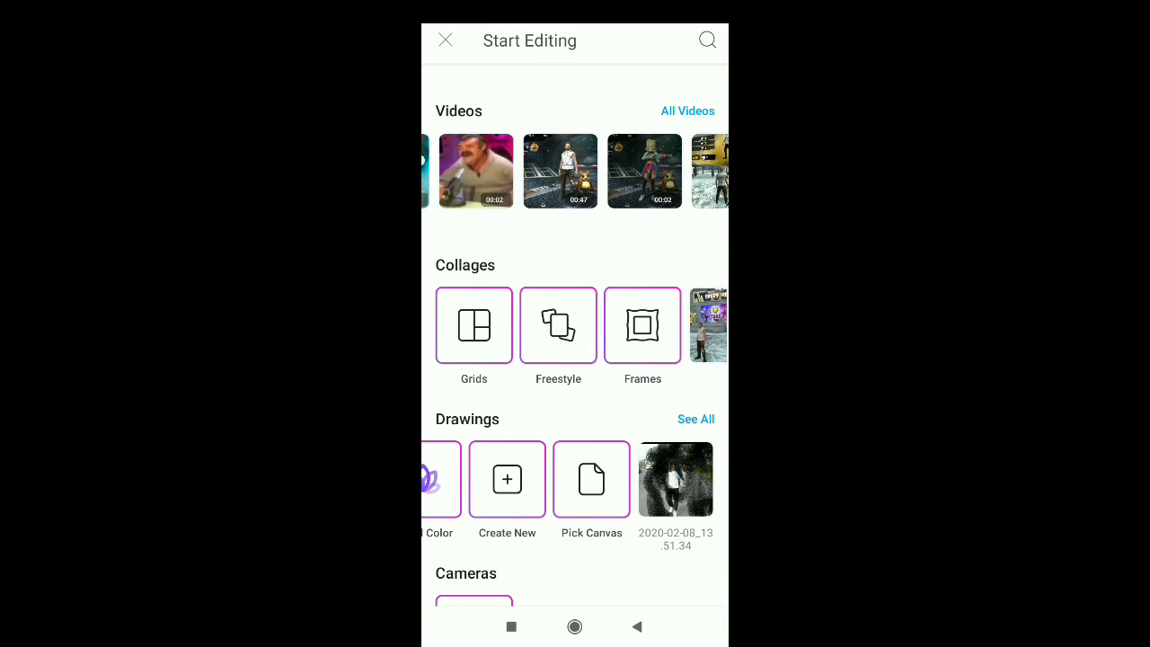
scroll(575, 359, up, 2)
mouse_move(642, 326)
mouse_down()
mouse_move(558, 325)
mouse_move(605, 308)
mouse_up()
scroll(575, 359, up, 2)
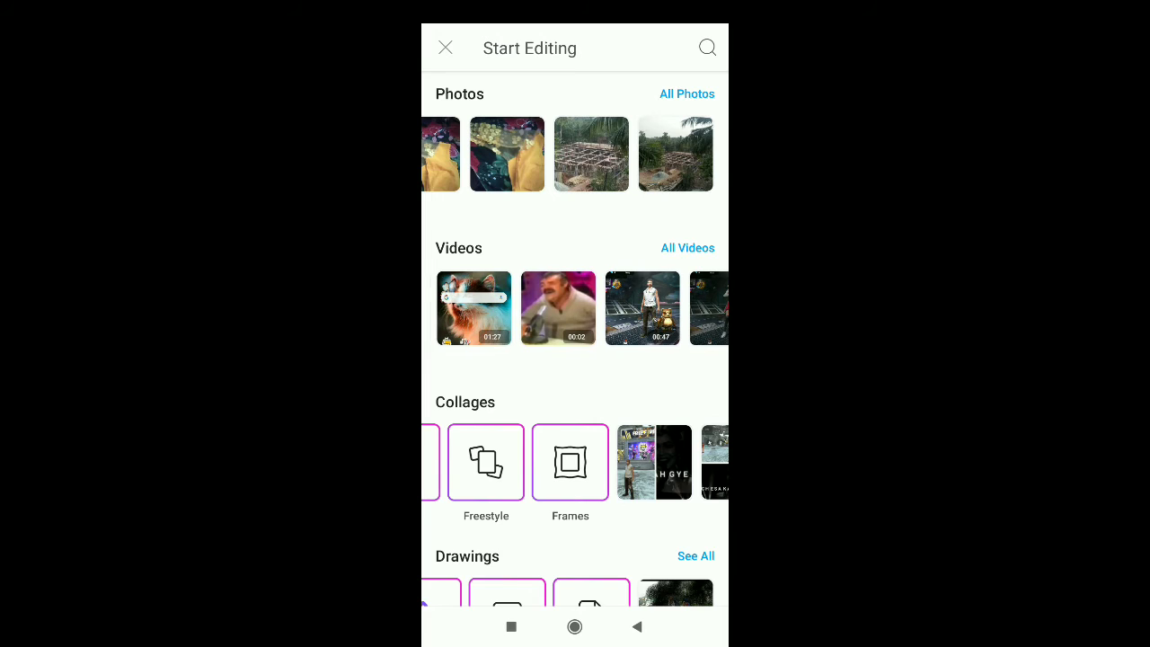
click(474, 308)
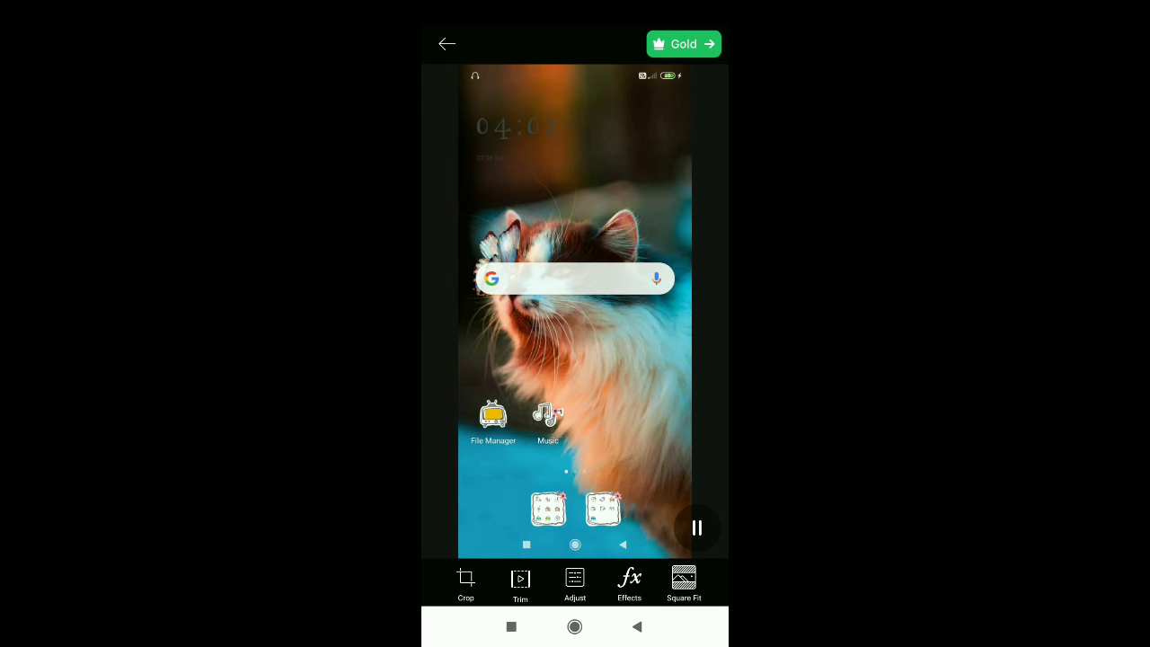
Step: Preview the Glitch effect on the cat video, then set the effect to None
click(629, 584)
click(526, 562)
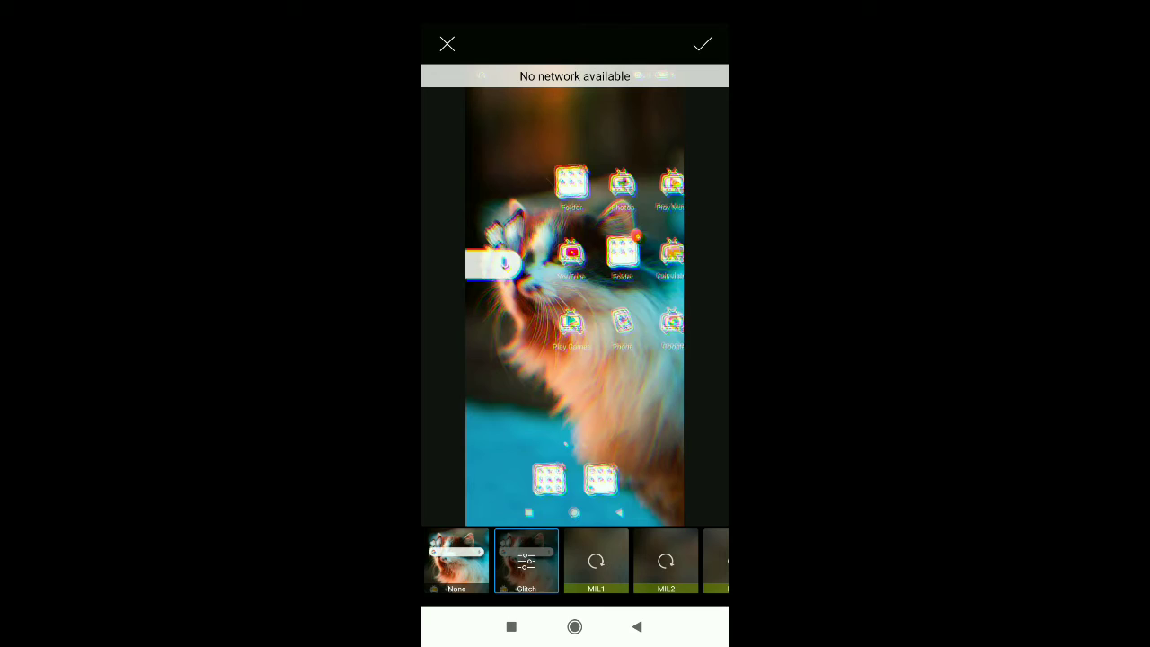
click(456, 562)
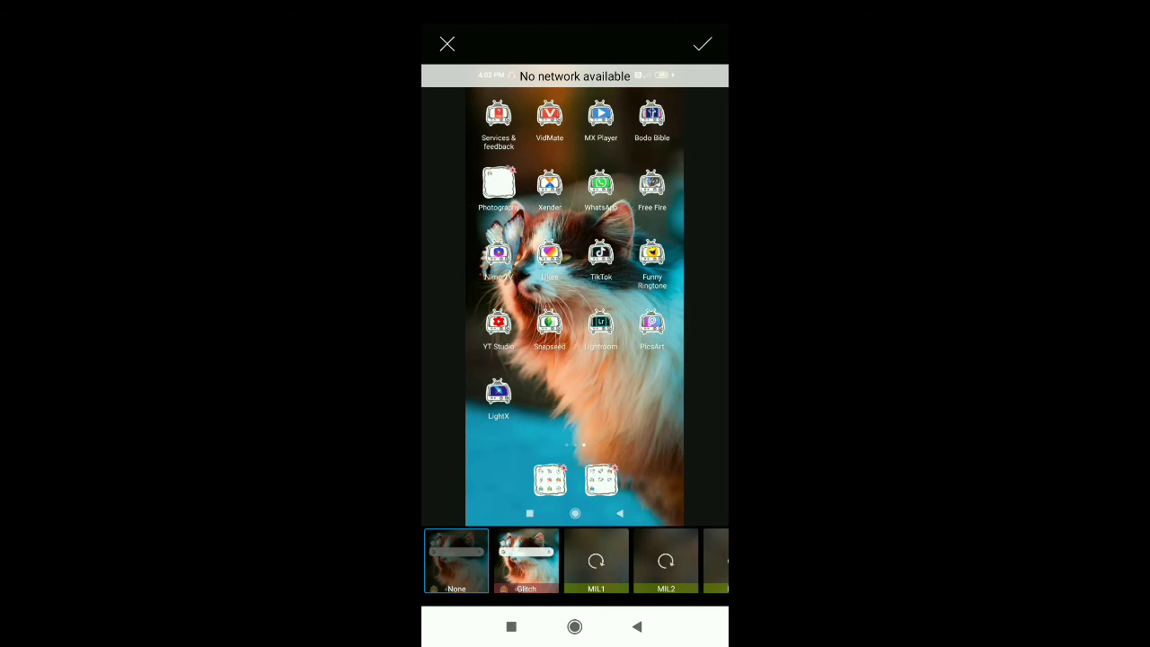
Step: Discard the video changes and return to the Android home screen
click(703, 44)
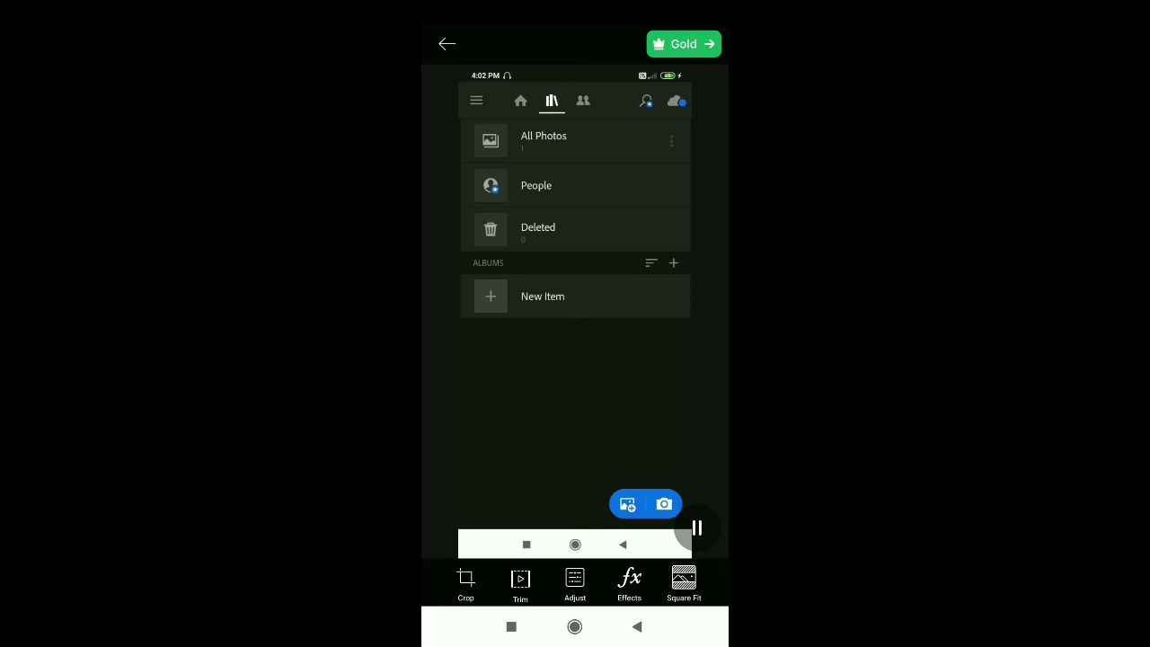
click(637, 627)
click(665, 334)
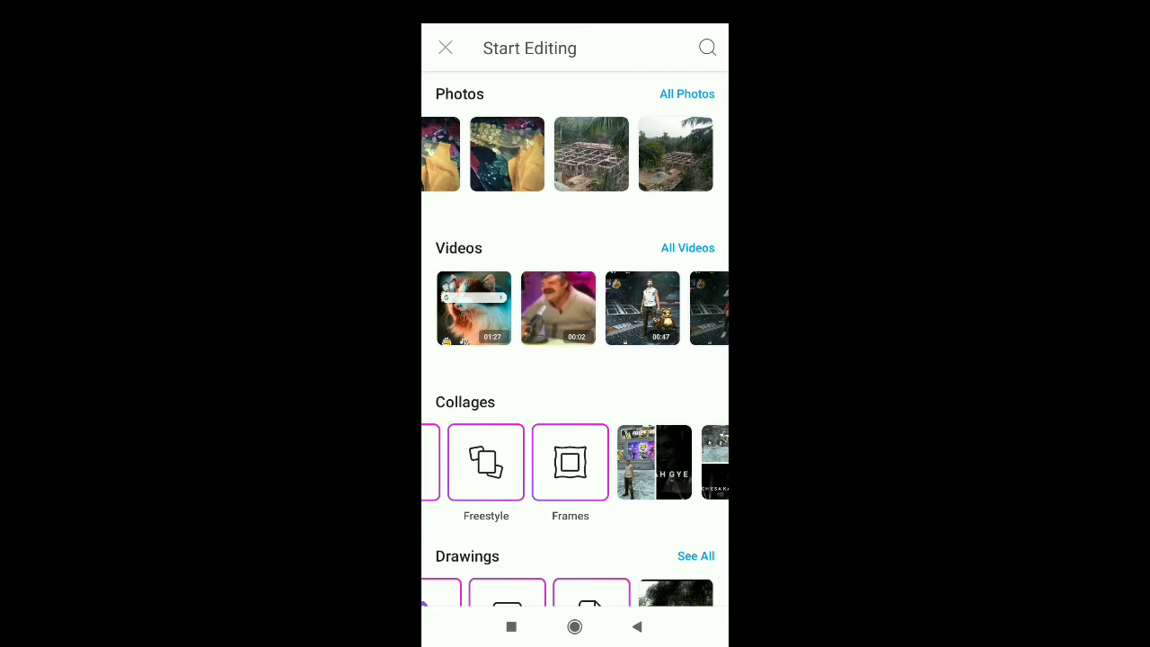
click(574, 626)
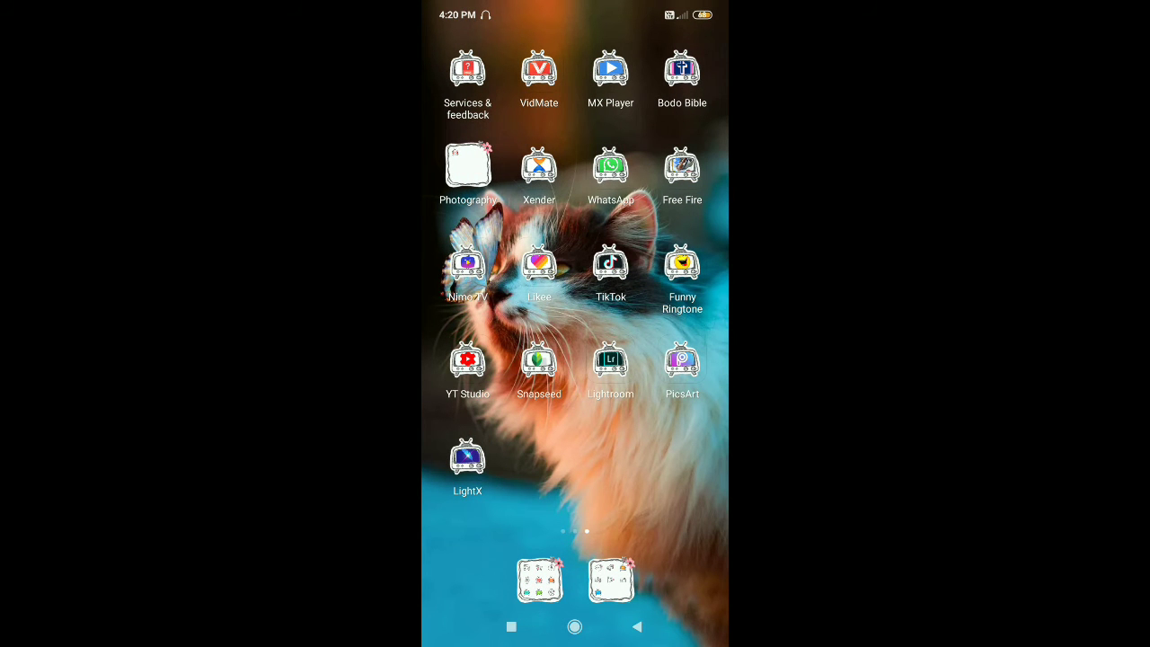
Step: Launch LightX and dismiss the Editor Button tip over the walking-man photo
click(468, 456)
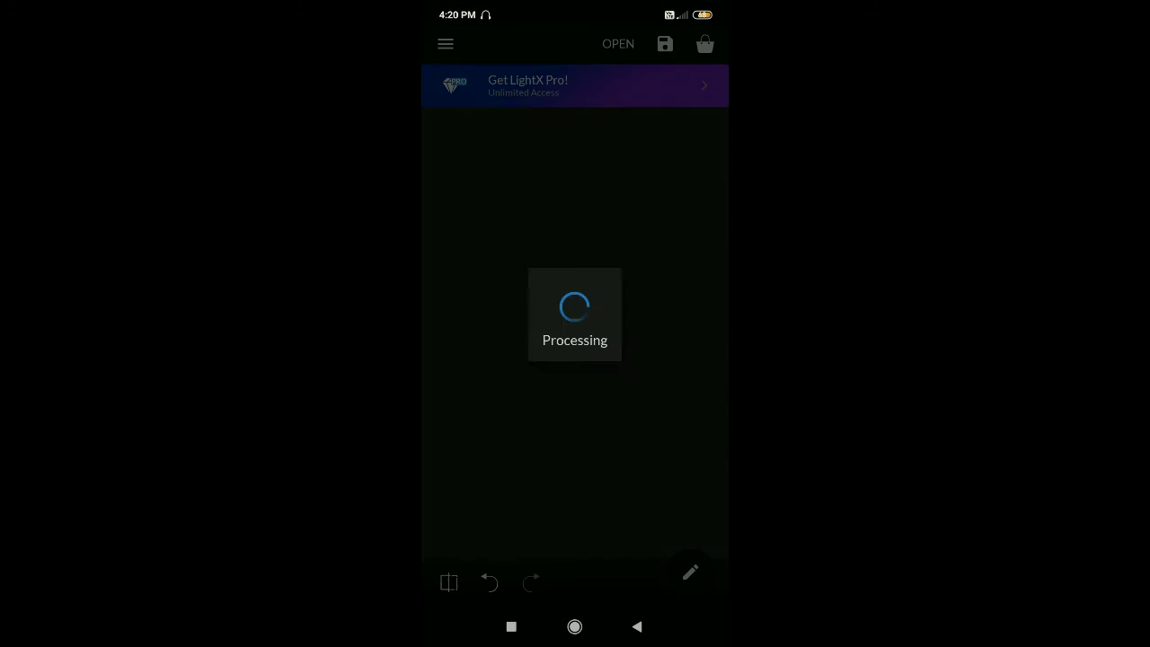
click(690, 573)
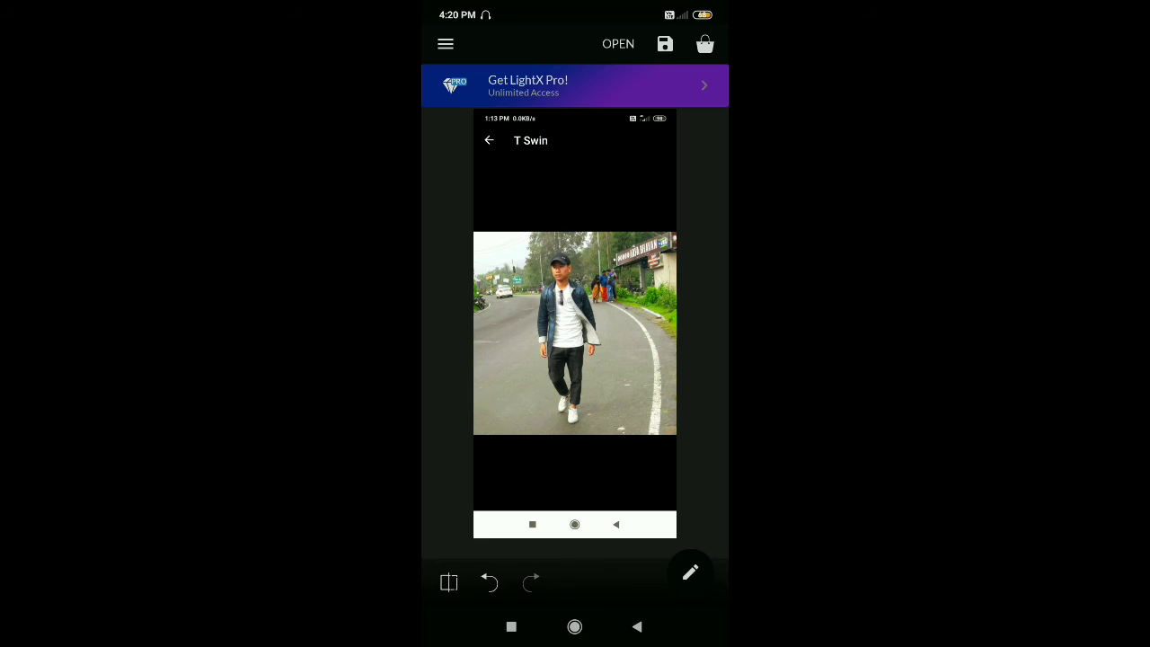
Step: Apply and confirm the XPro filter from the Instant > Filter Daily strip
click(690, 574)
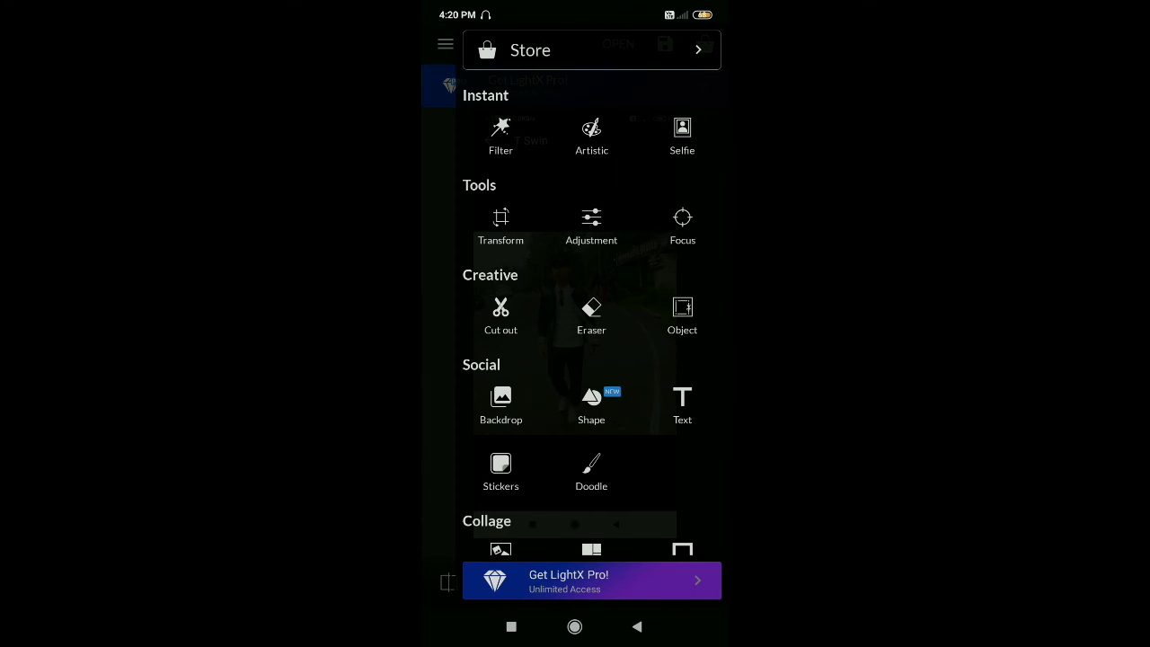
scroll(592, 359, down, 5)
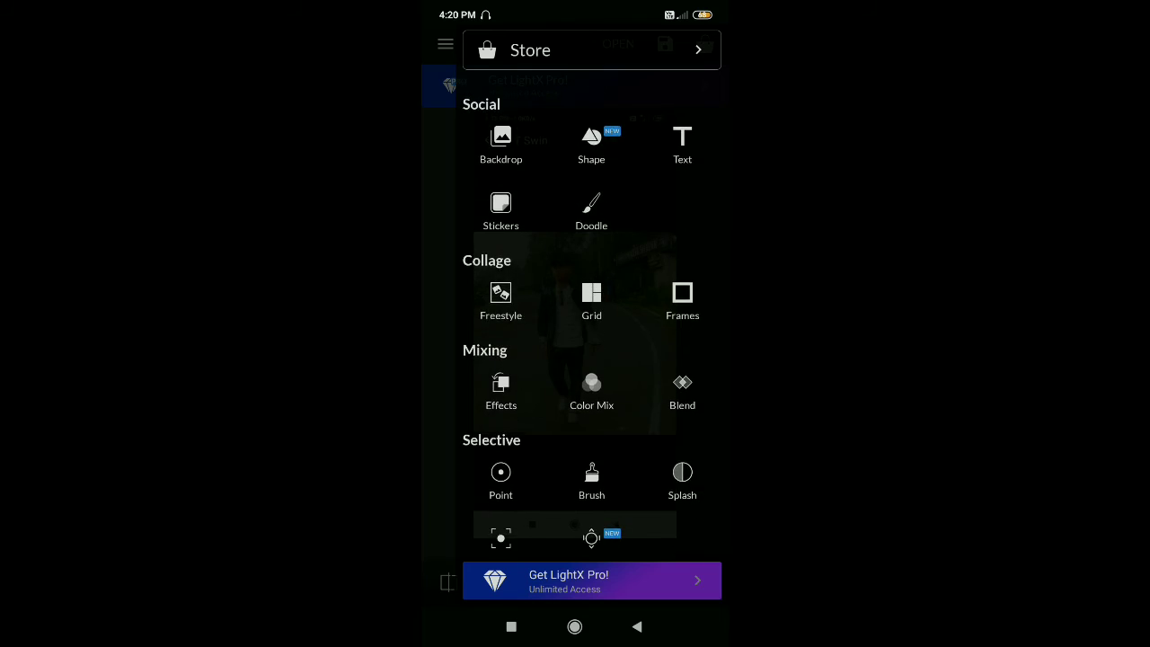
scroll(591, 359, up, 5)
click(500, 141)
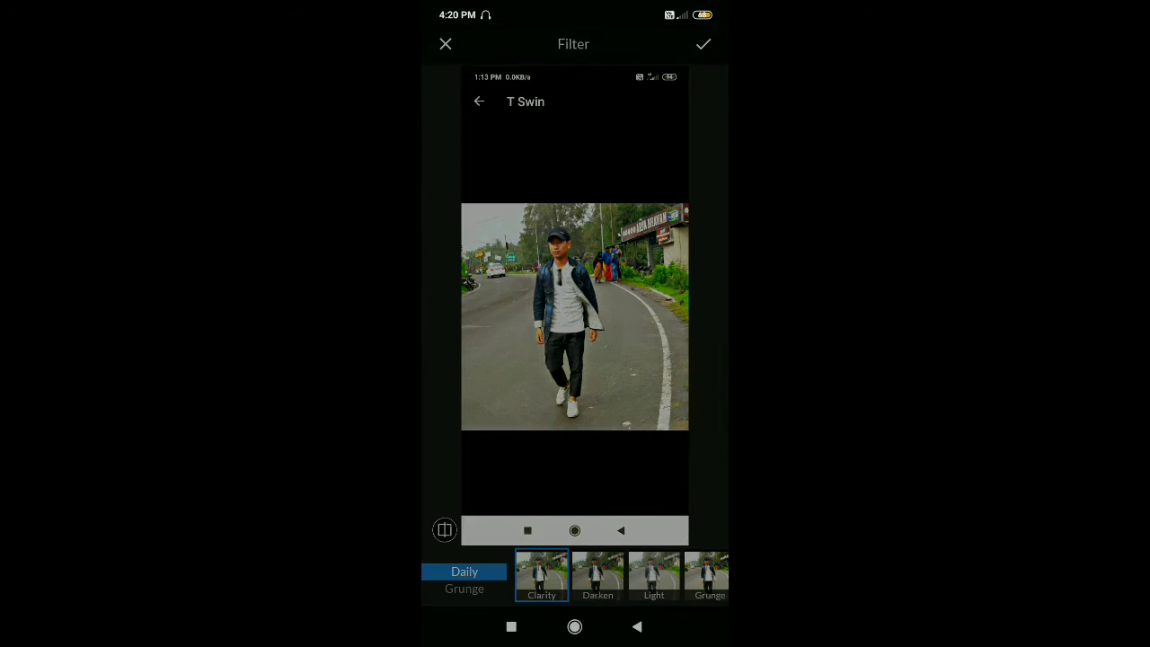
scroll(620, 575, right, 1)
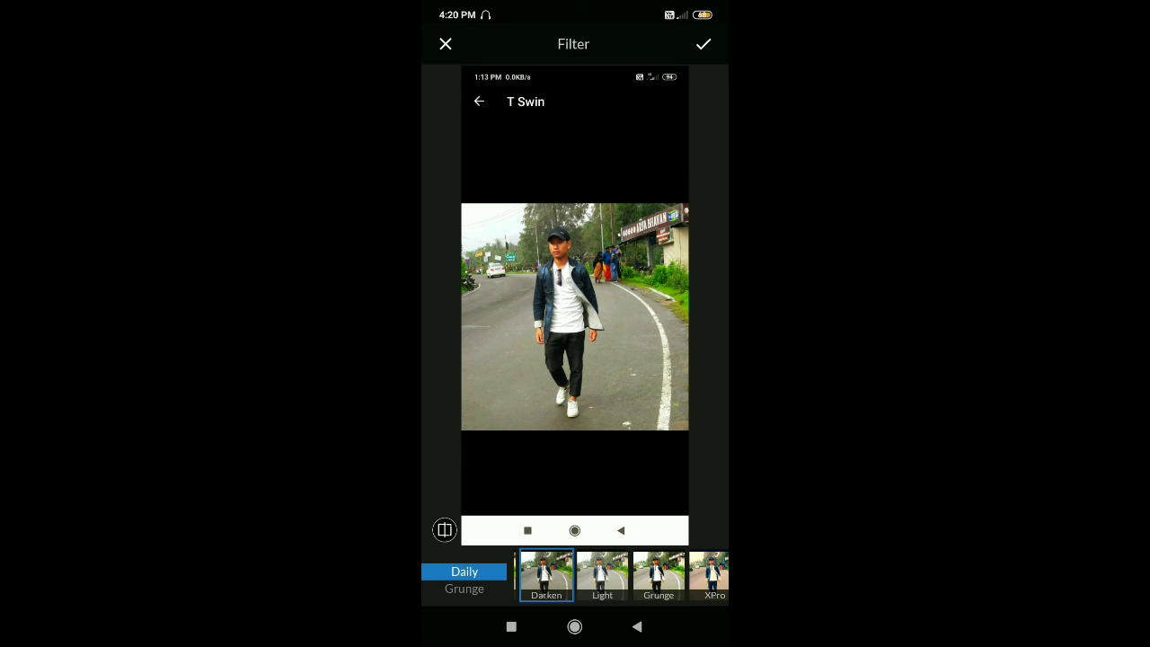
click(710, 575)
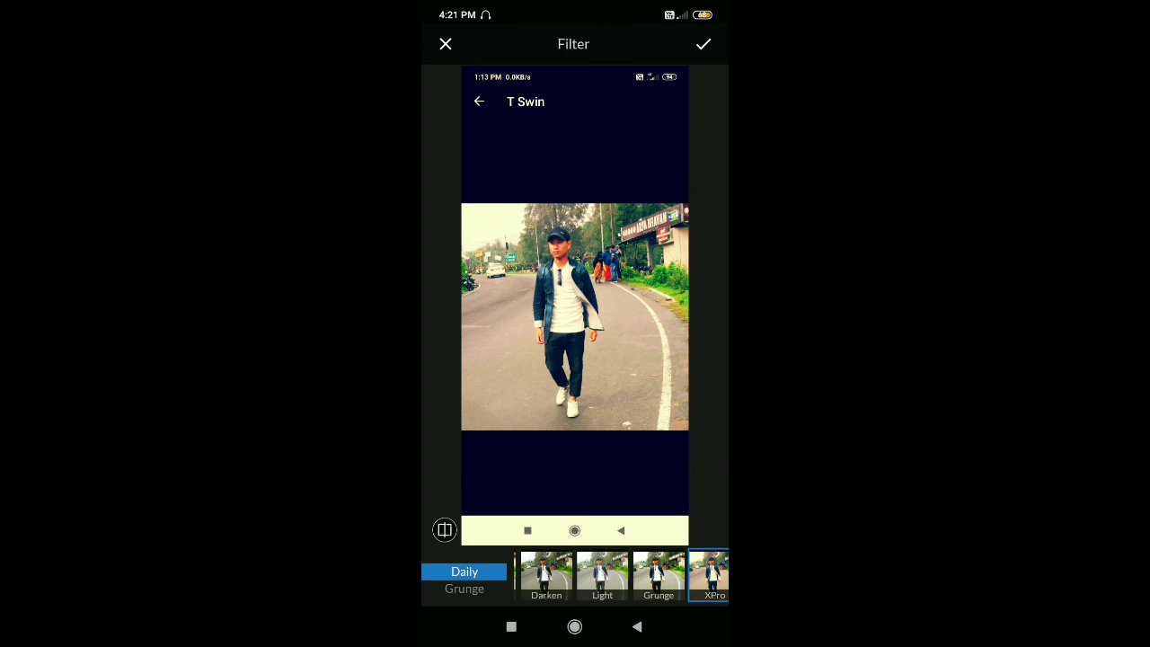
click(704, 43)
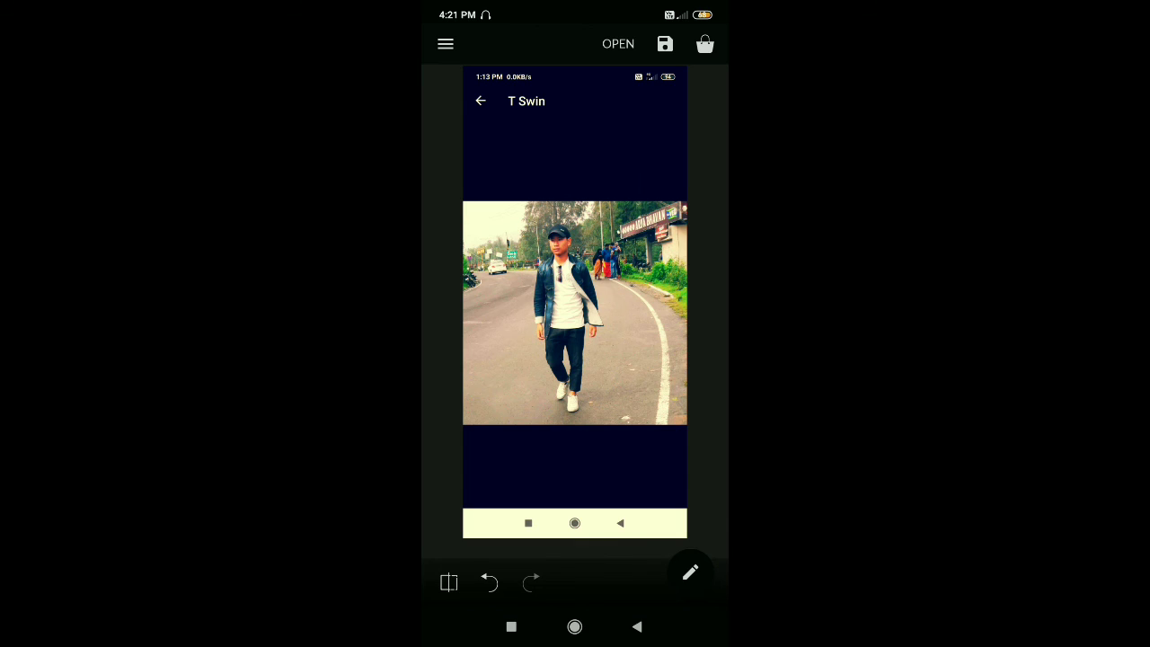
click(637, 626)
click(637, 626)
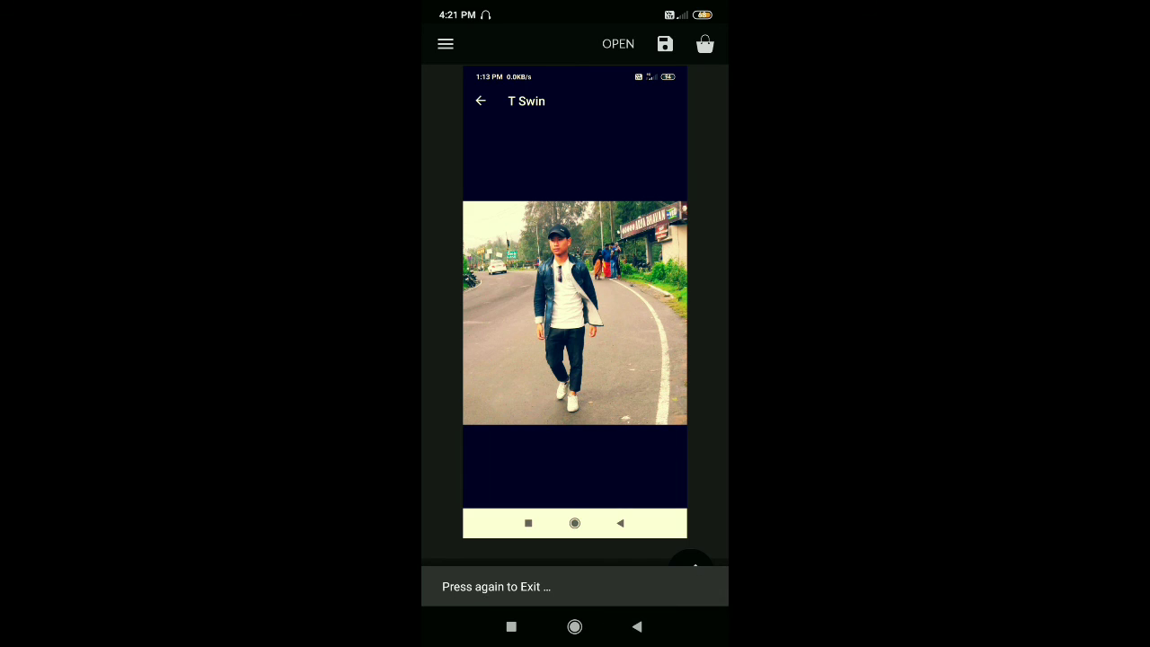